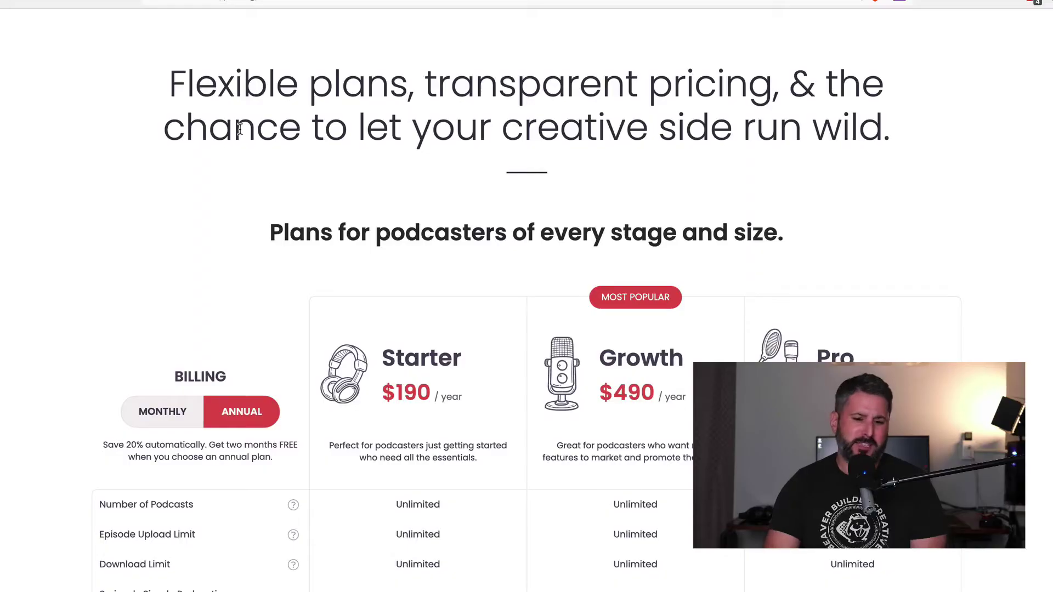
Scroll through the Castos pricing features, including Private Podcasting.
scroll(139, 277, "down", 3)
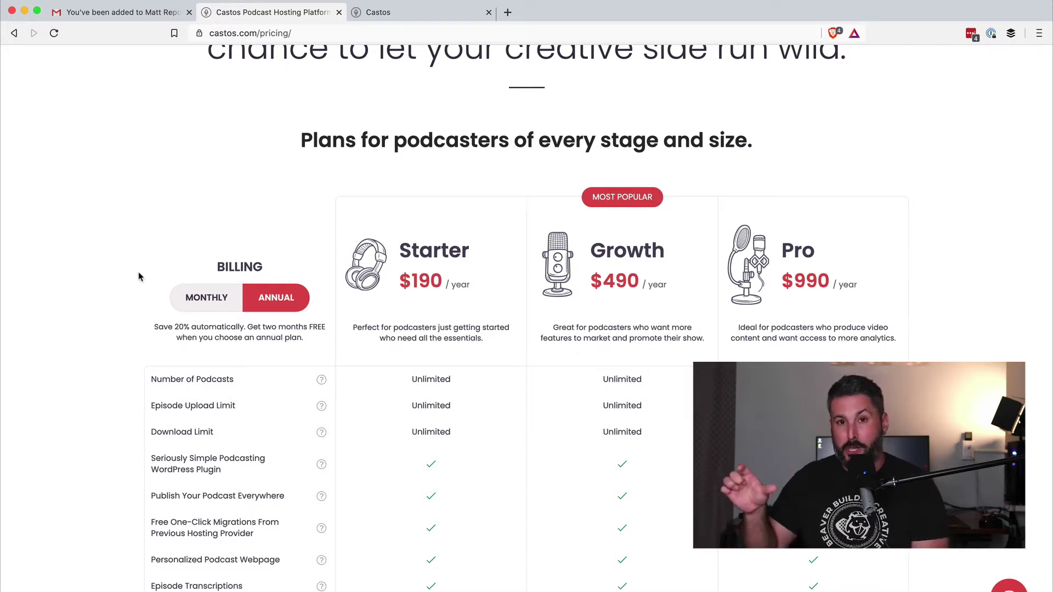
scroll(139, 276, "down", 2)
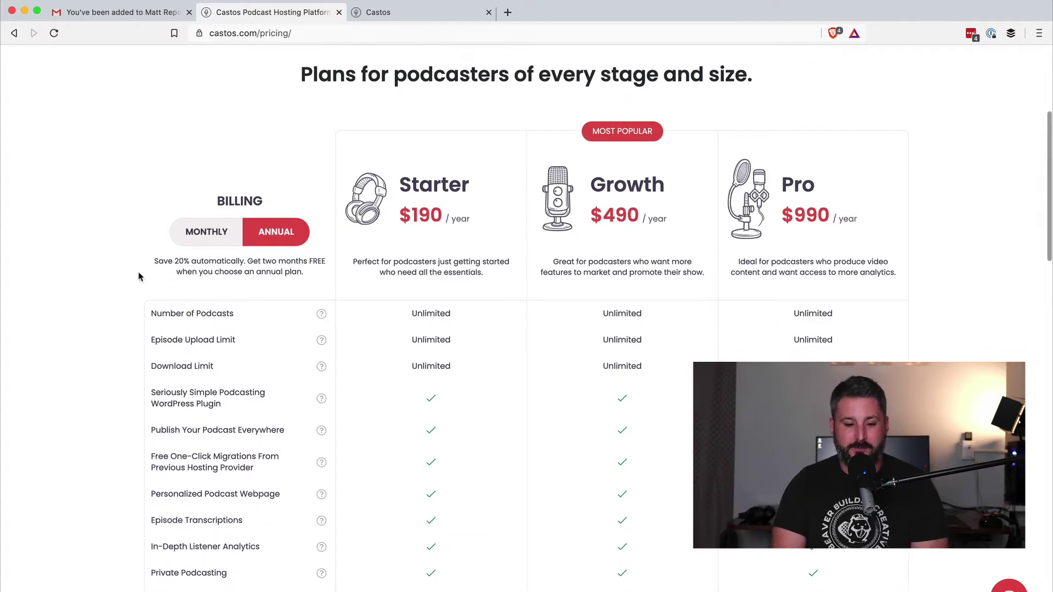
scroll(139, 277, "down", 1)
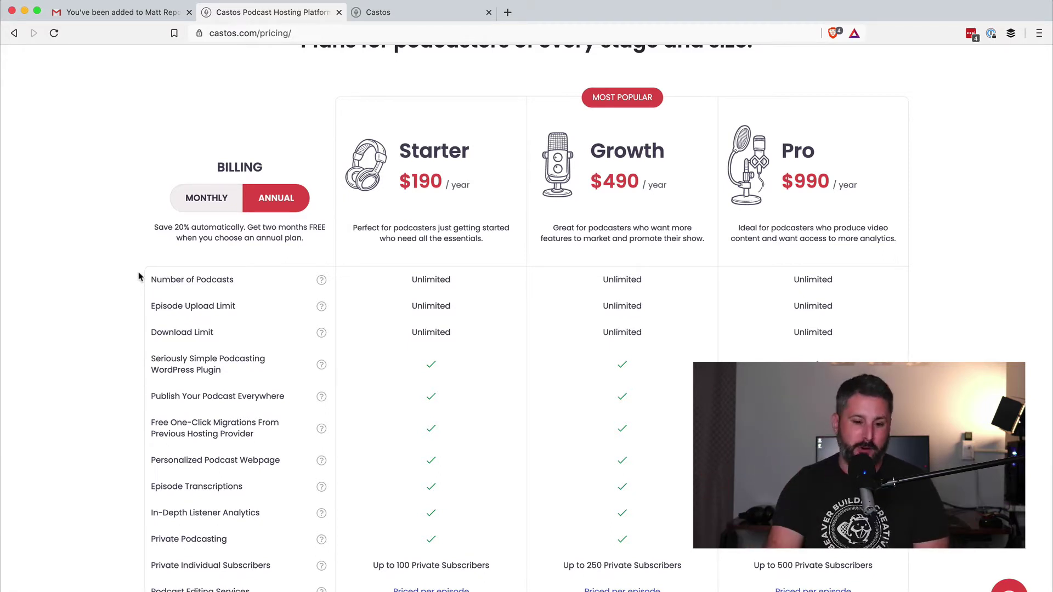
scroll(139, 276, "up", 5)
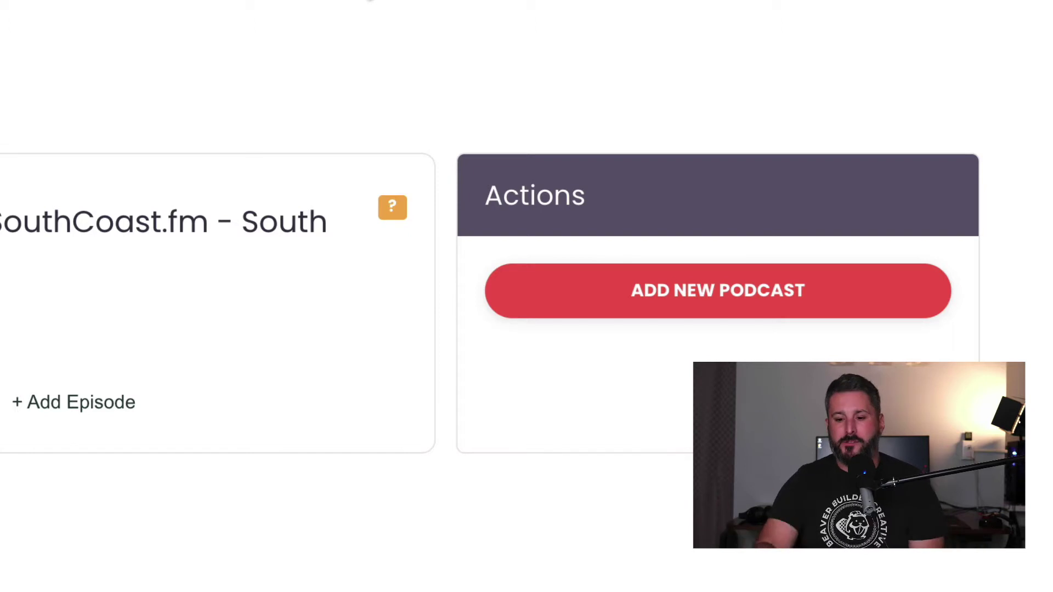
Create a new podcast titled 'Southcoast private podcast' and view its empty Episodes page.
left_click(696, 310)
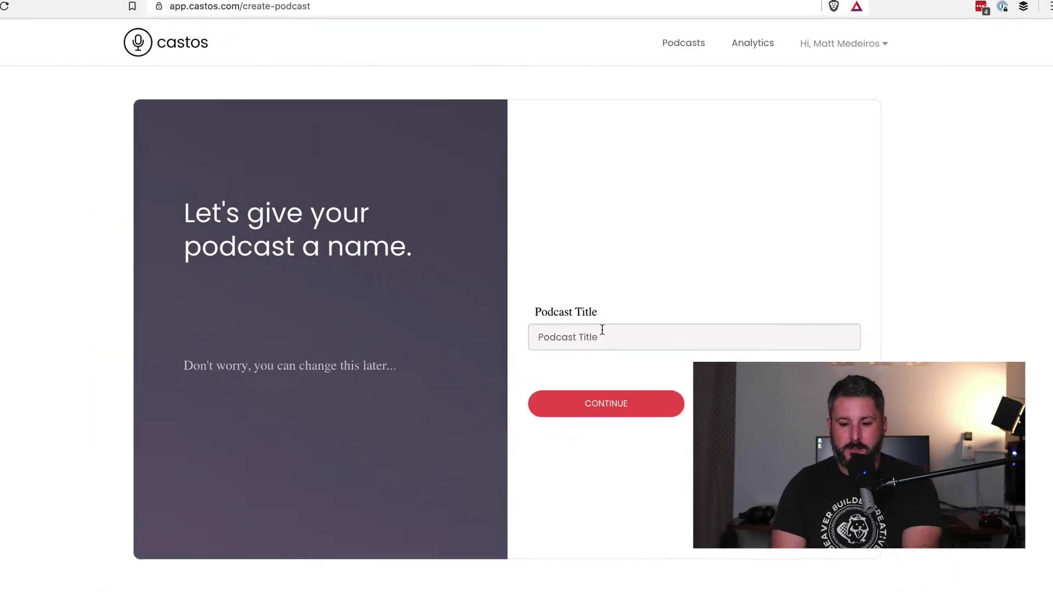
left_click(602, 329)
type("Suoth")
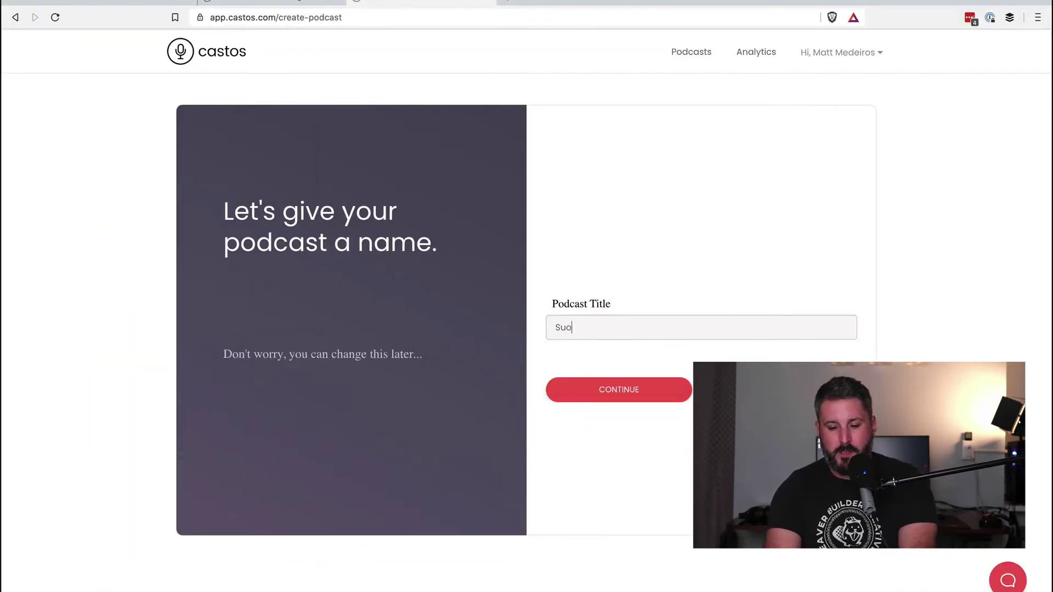
key("BackSpace")
key("BackSpace")
type("outhc")
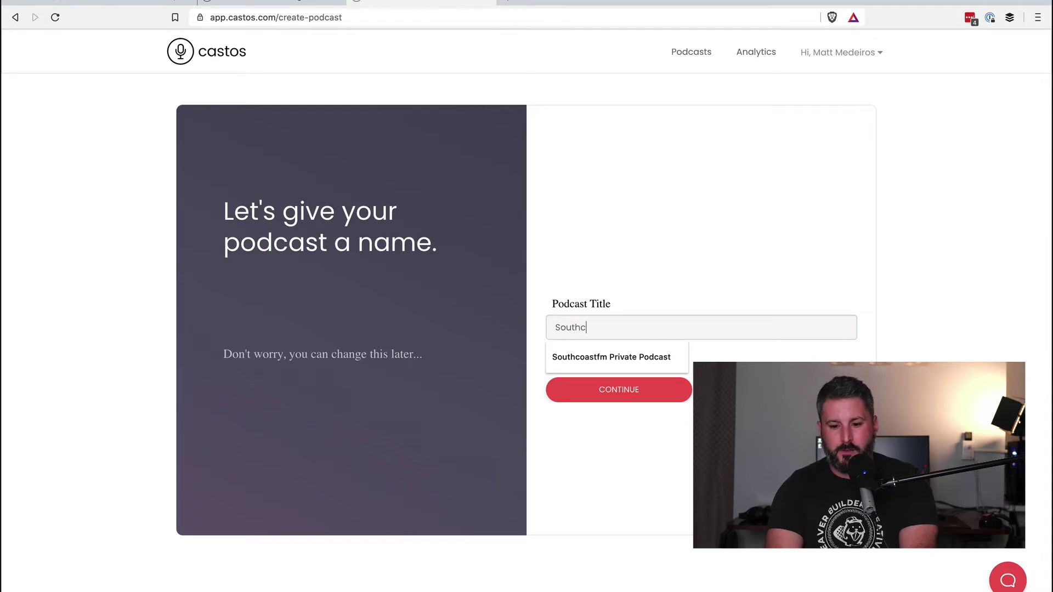
type("oast private podcast")
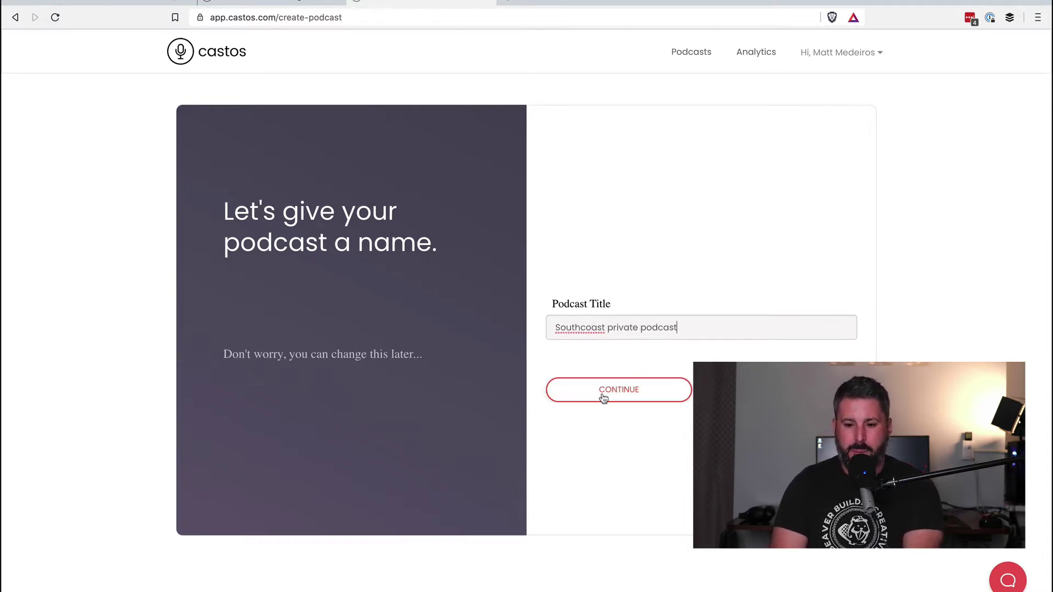
left_click(601, 396)
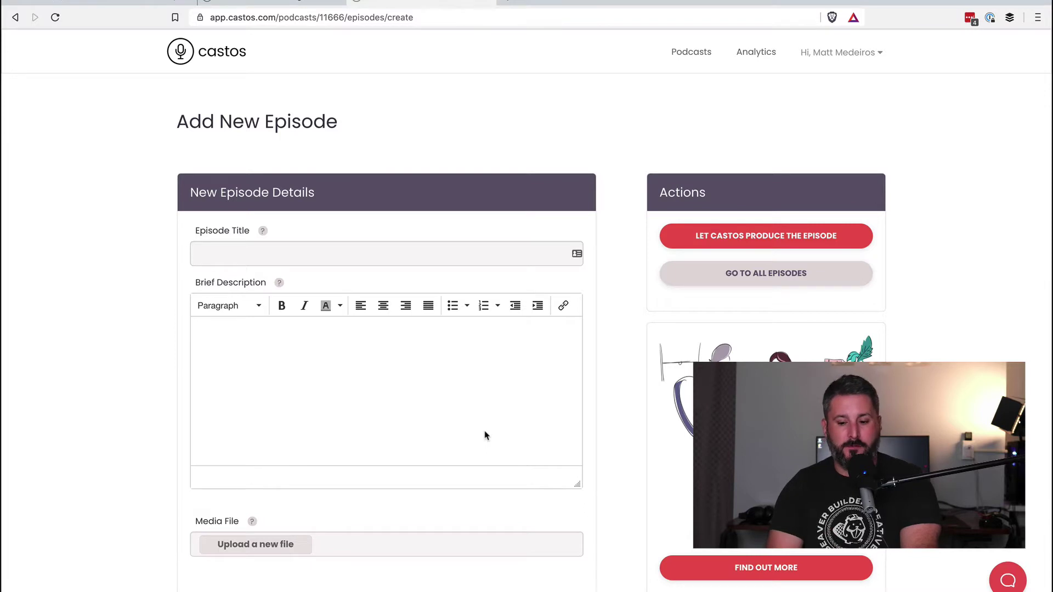
left_click(762, 283)
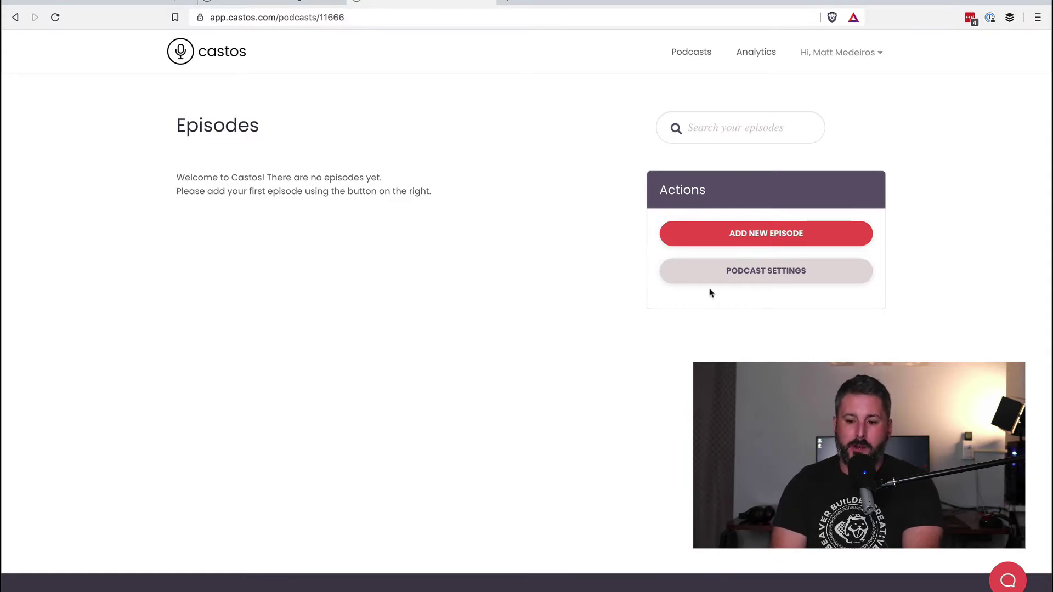
Save the Feed Details description 'This is for my private podcast' and return to Settings.
left_click(736, 274)
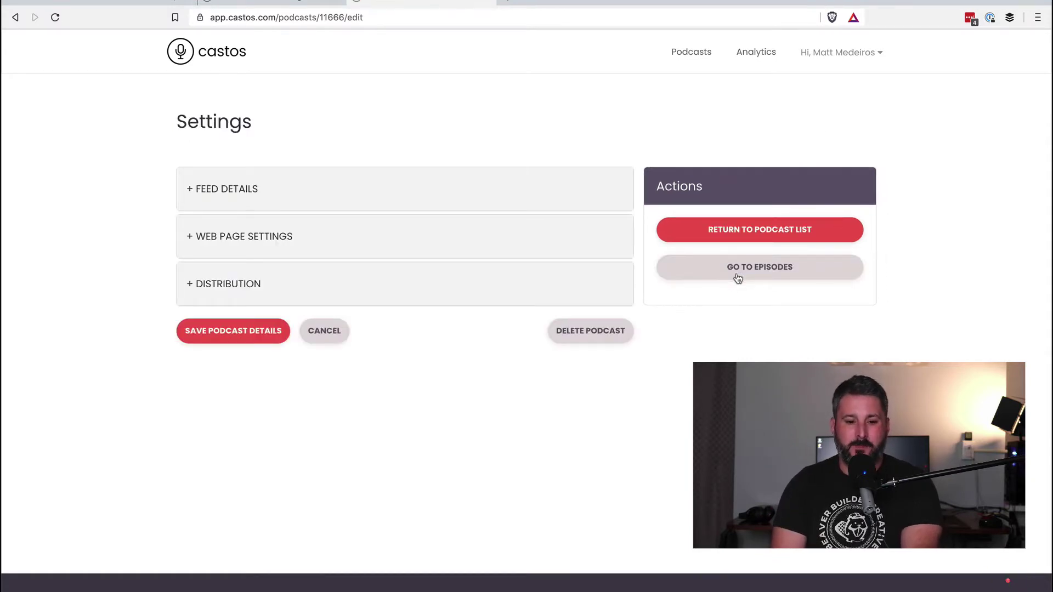
left_click(211, 185)
left_click(318, 292)
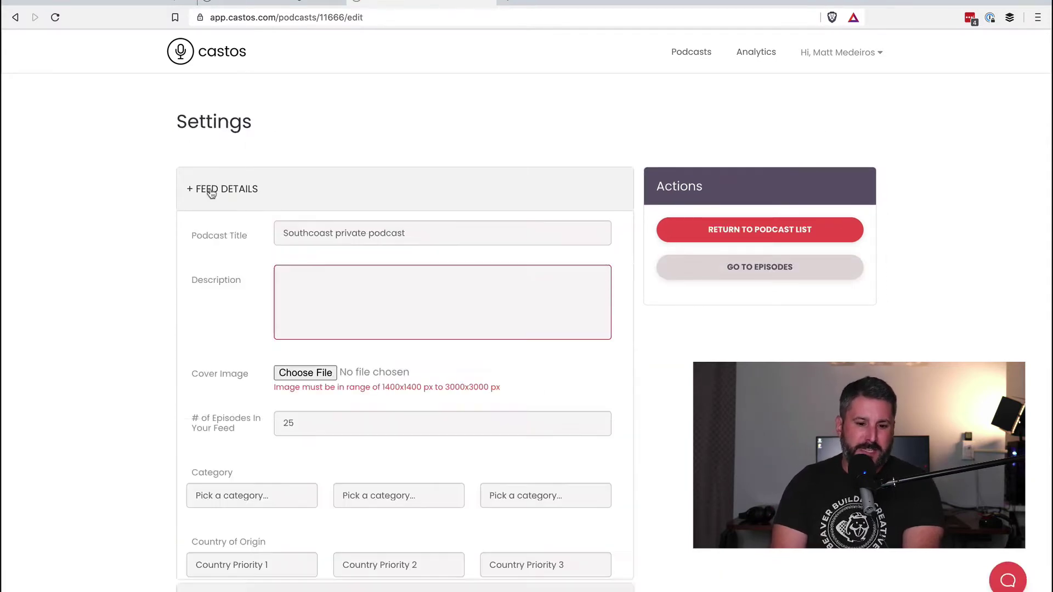
type("This is for my private podcast")
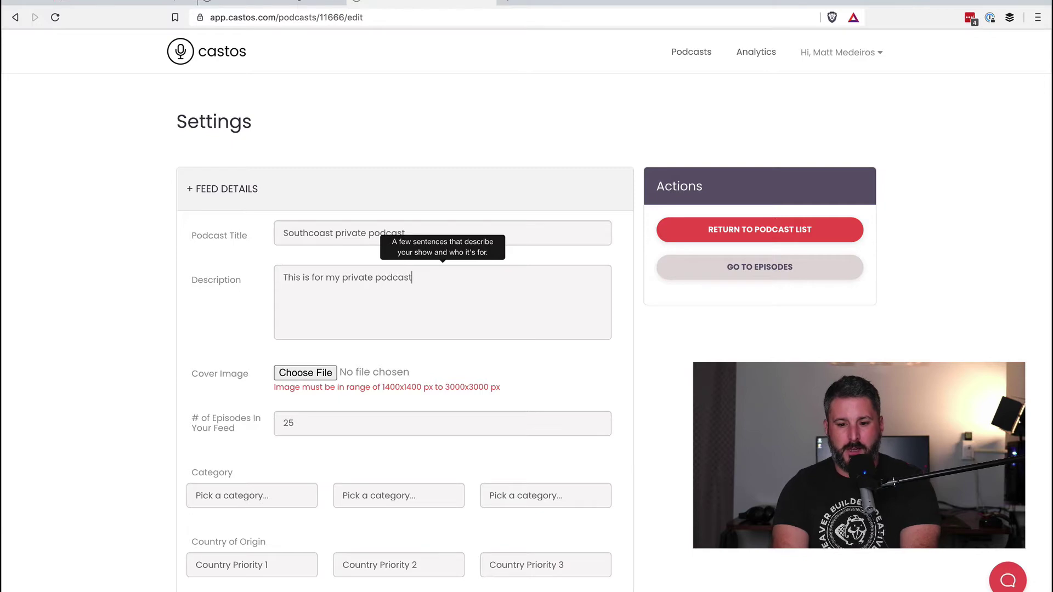
scroll(375, 385, "down", 10)
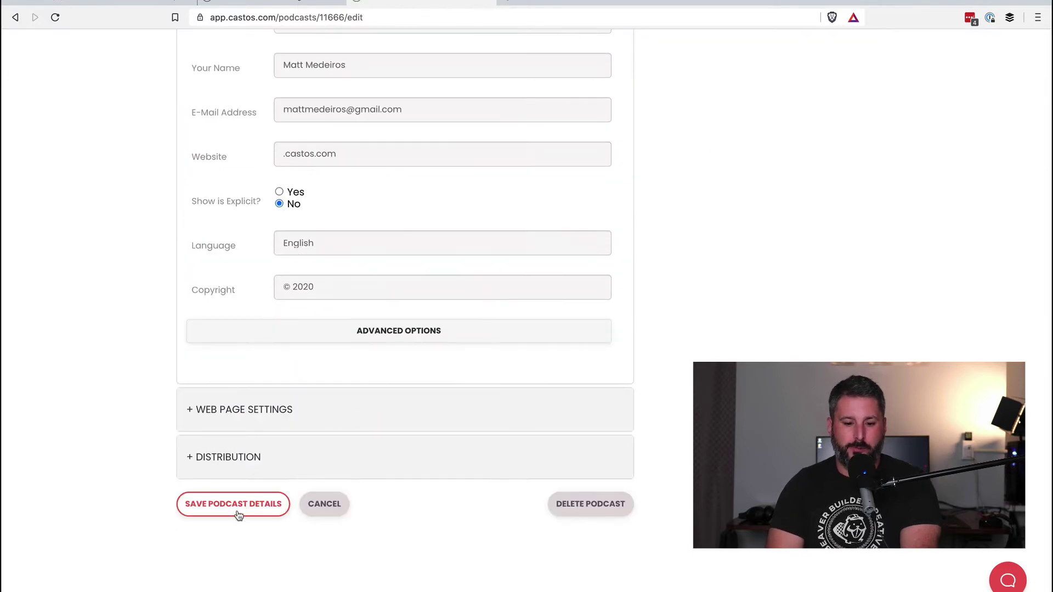
left_click(243, 511)
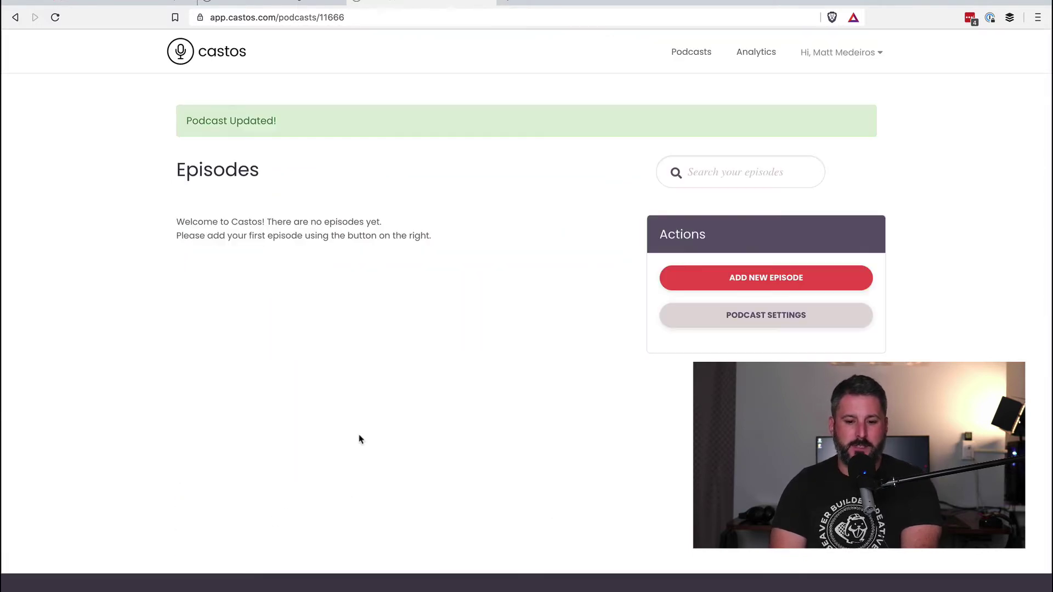
left_click(735, 314)
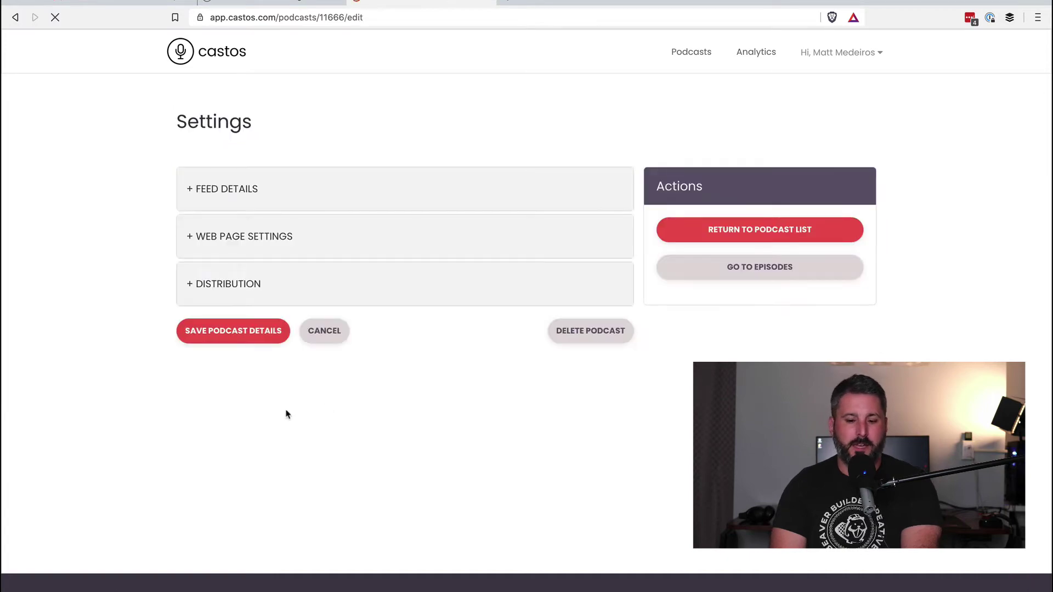
Make the podcast private under Distribution and bring the empty subscriber list into view.
left_click(234, 288)
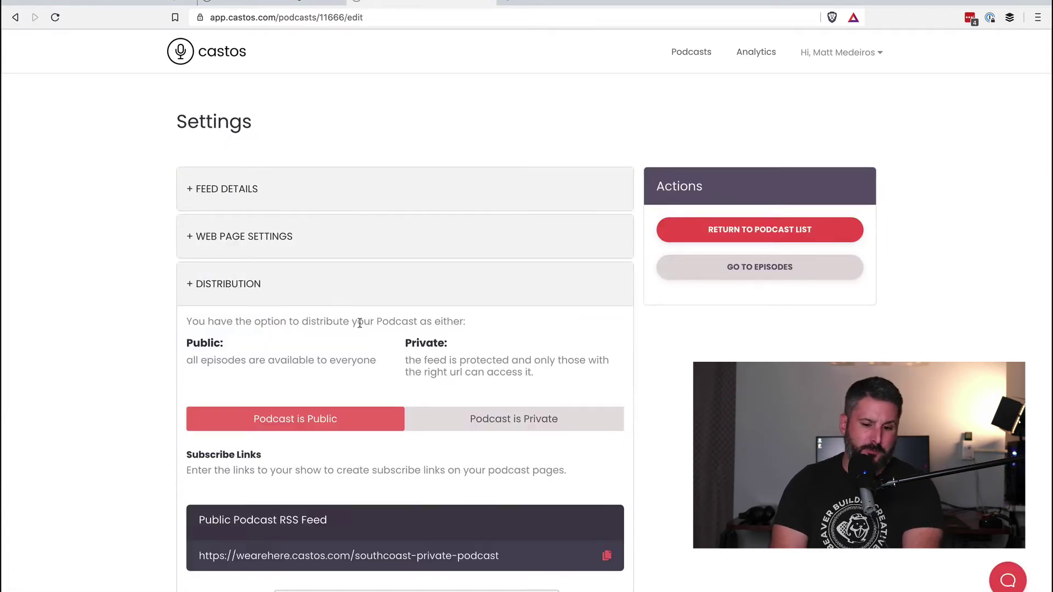
scroll(311, 394, "down", 2)
scroll(340, 383, "down", 2)
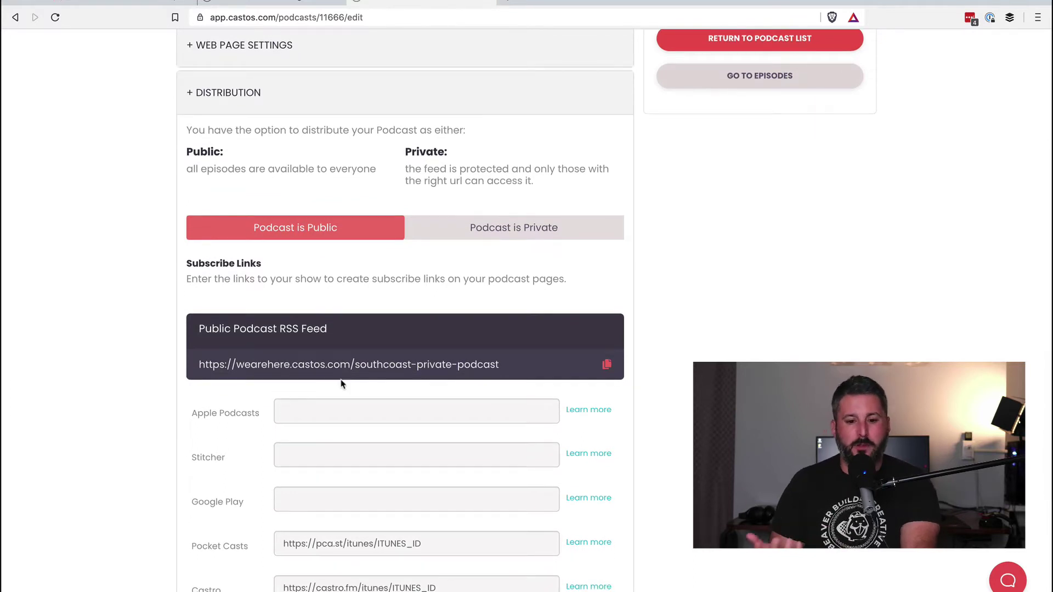
left_click(495, 233)
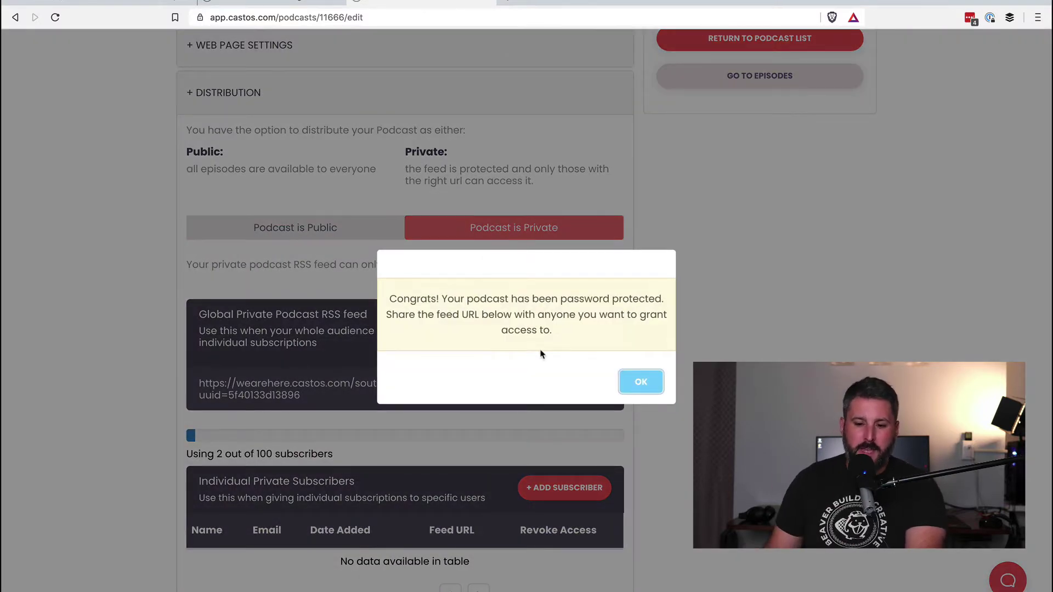
key("Return")
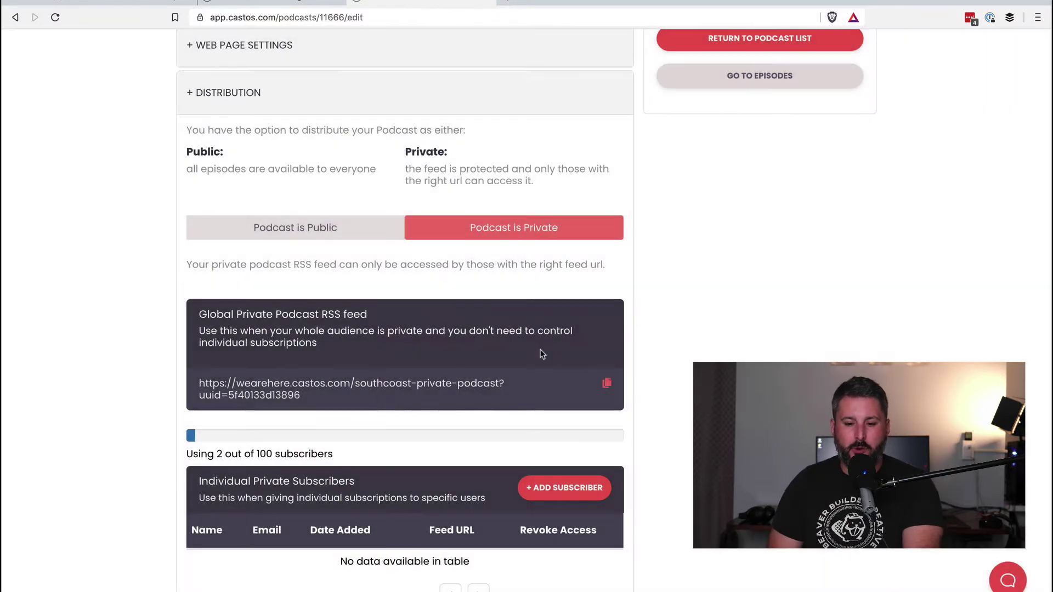
scroll(406, 194, "down", 1)
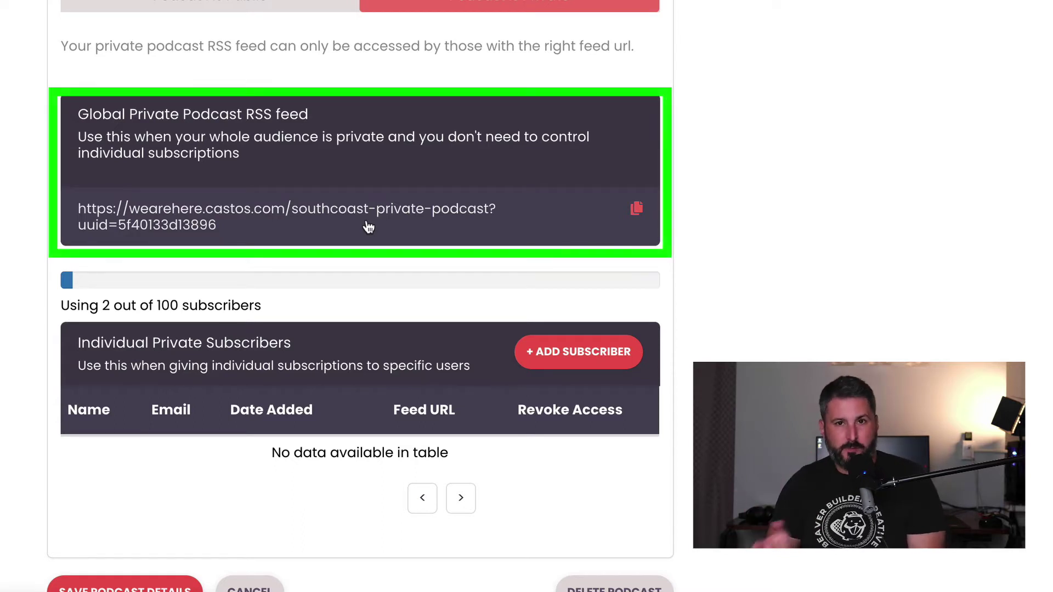
scroll(415, 265, "down", 2)
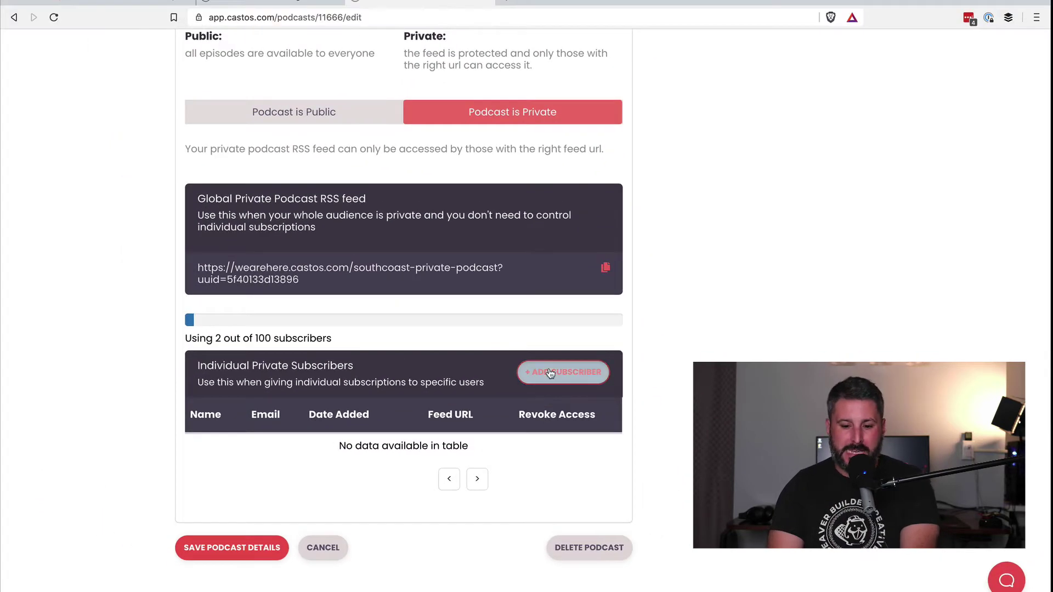
Add an individual private subscriber with their name and e-mail, then copy their feed URL.
left_click(560, 268)
left_click(495, 143)
type("Matt")
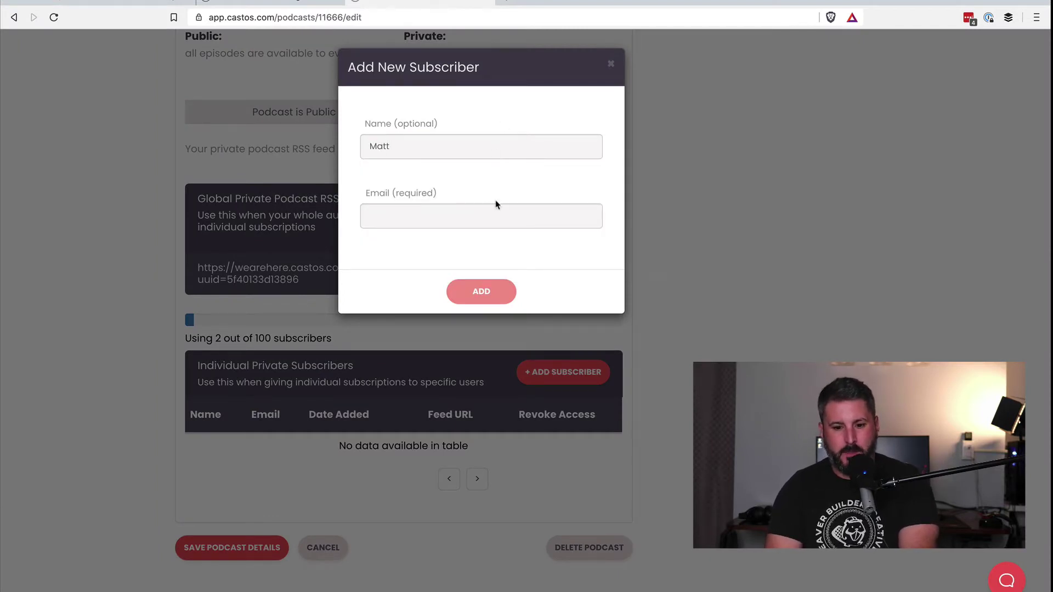
left_click(486, 216)
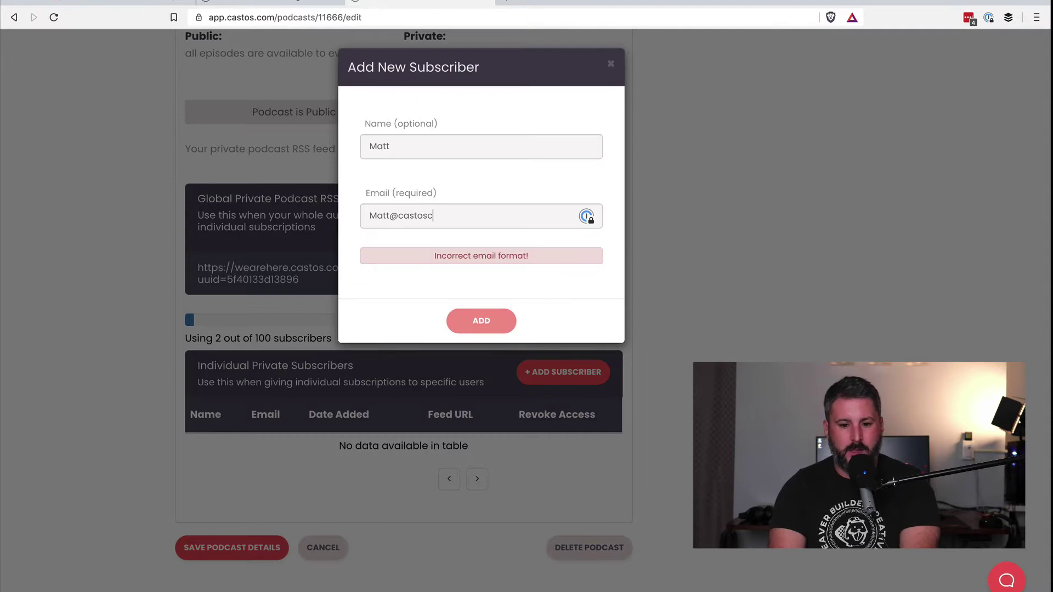
left_click(531, 248)
left_click(489, 293)
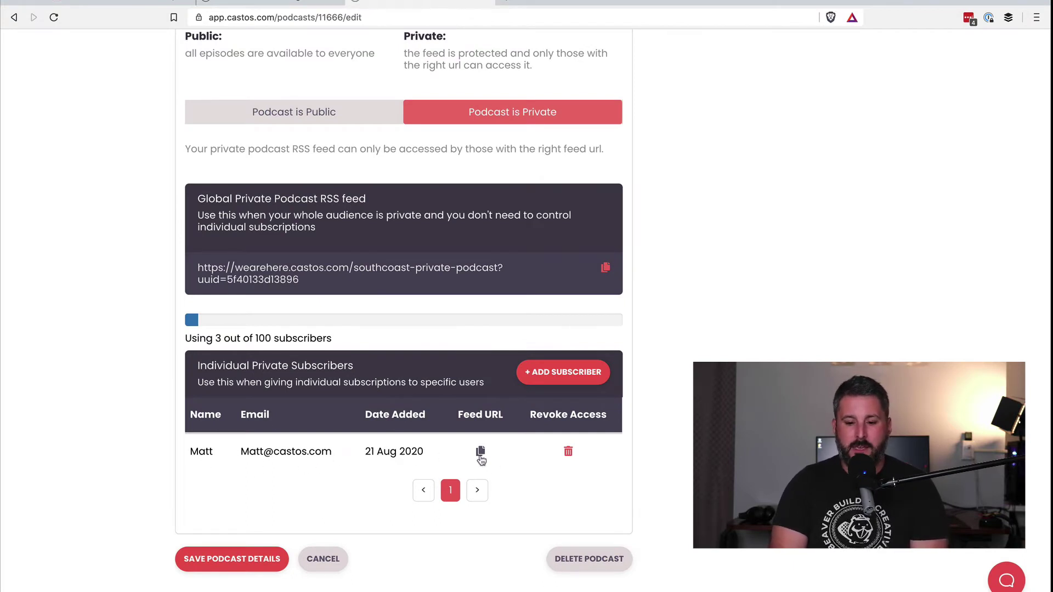
left_click(480, 452)
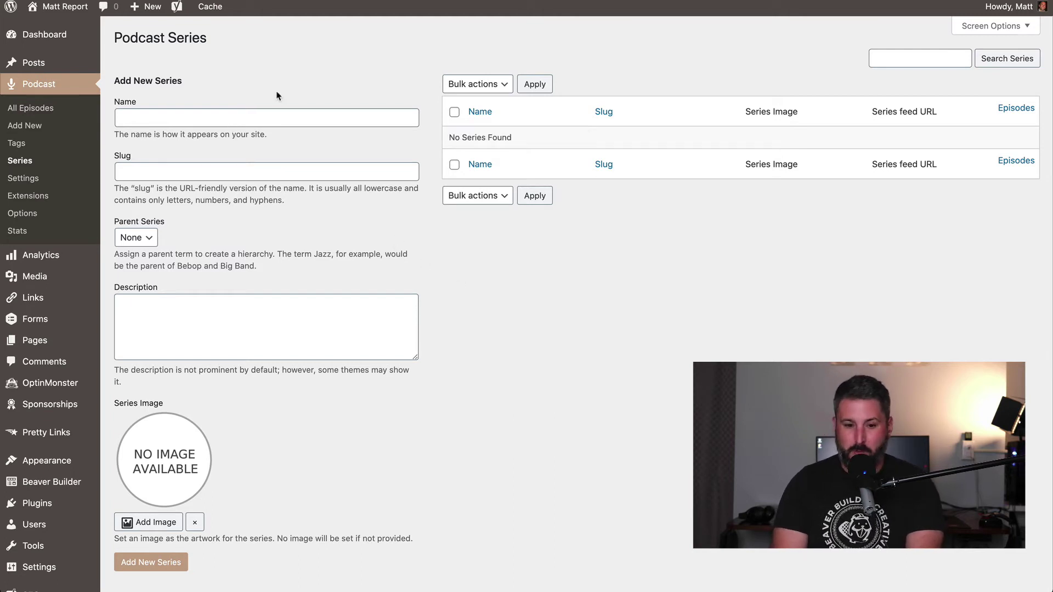
Create the podcast series 'Matt Report Pro' with the description 'This is a test'.
left_click(292, 113)
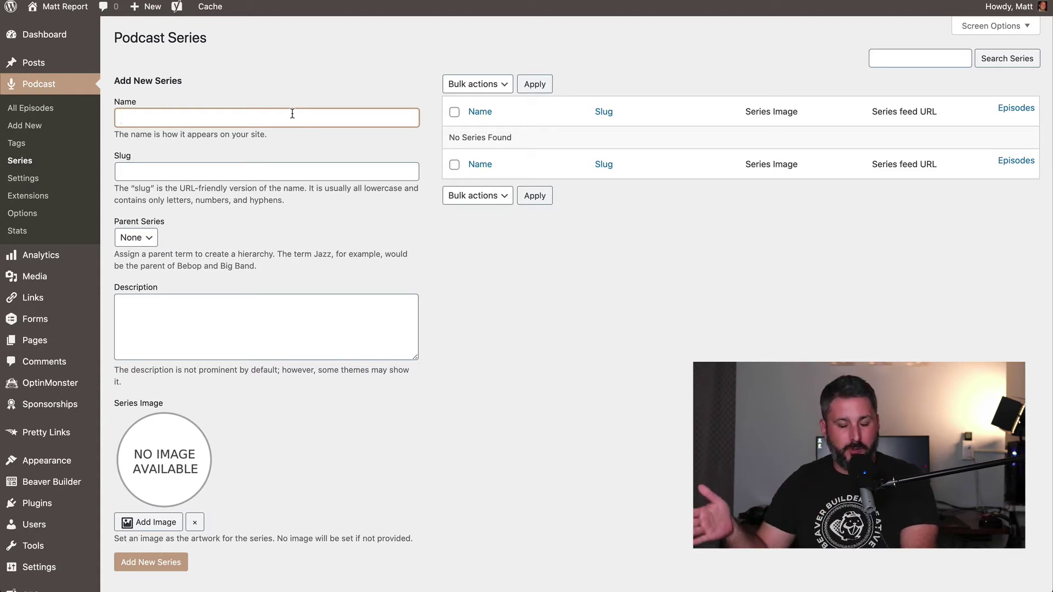
type("M")
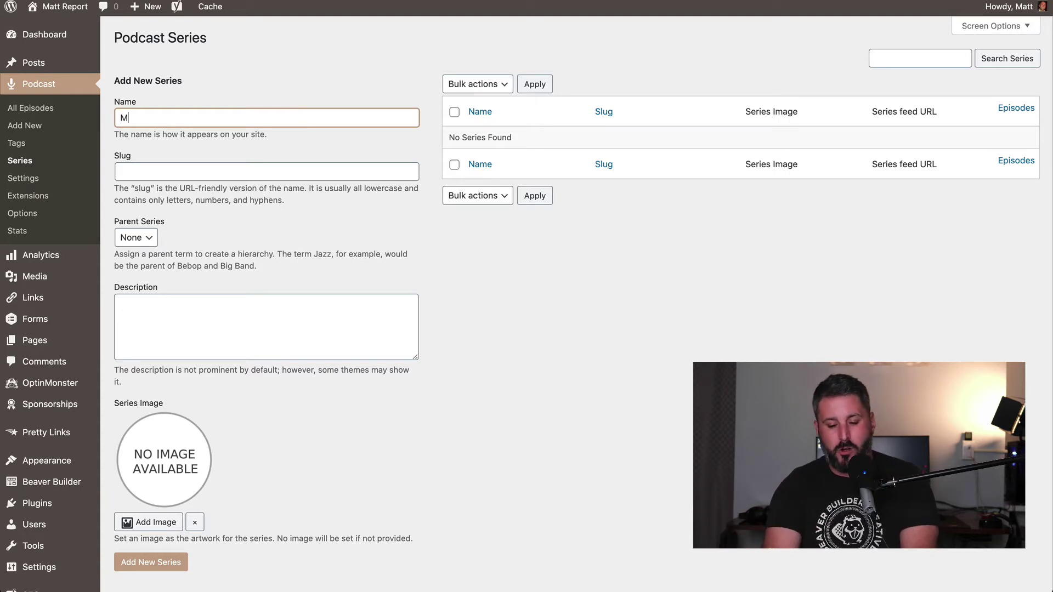
type("att Report Pro")
key("Tab")
type("Matt Report Pro")
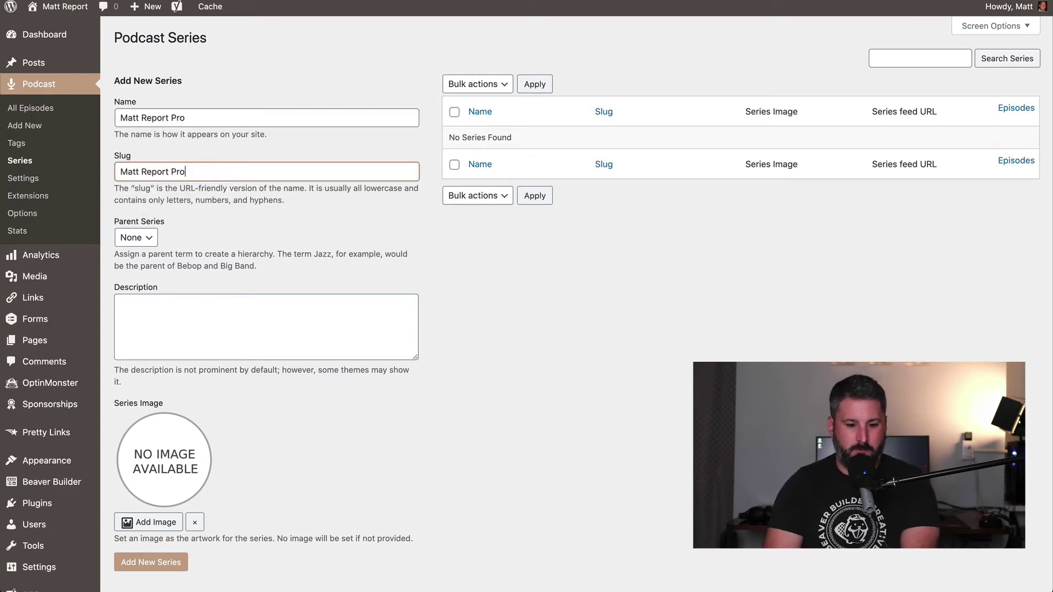
left_click(311, 319)
type("This is atest")
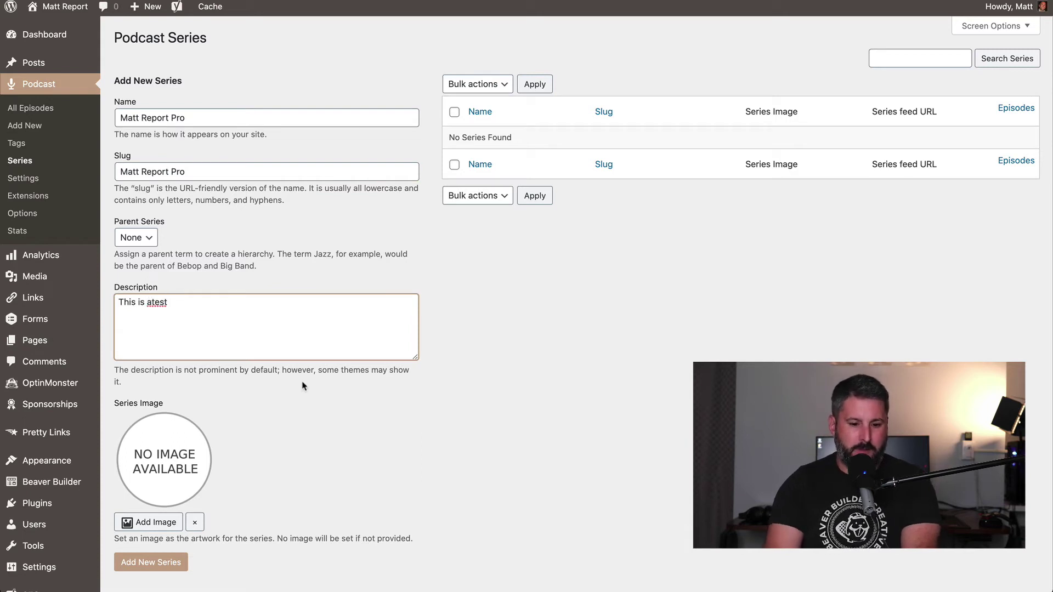
key("BackSpace")
left_click(443, 487)
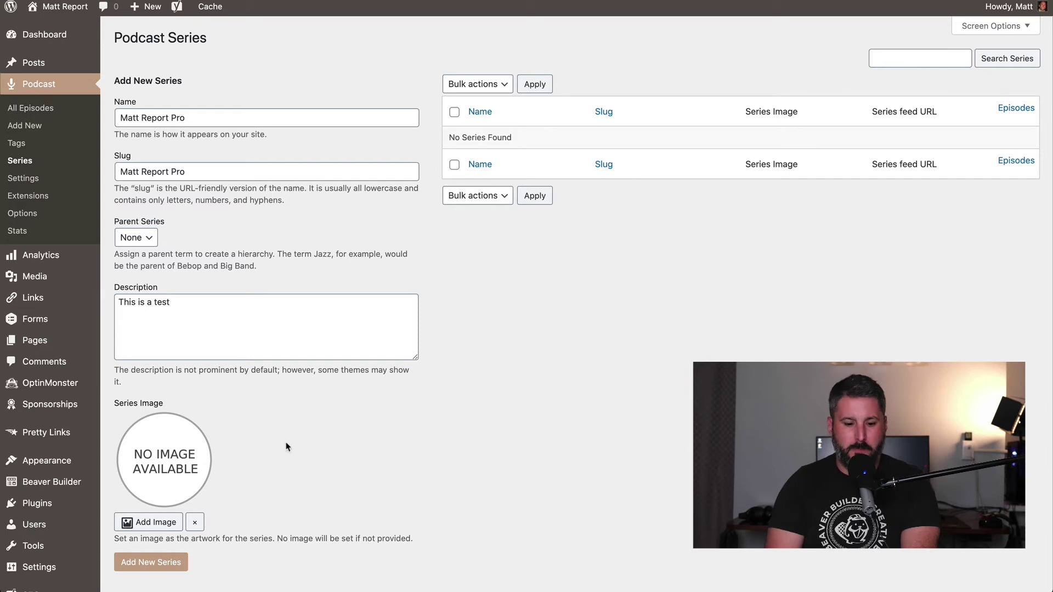
left_click(152, 564)
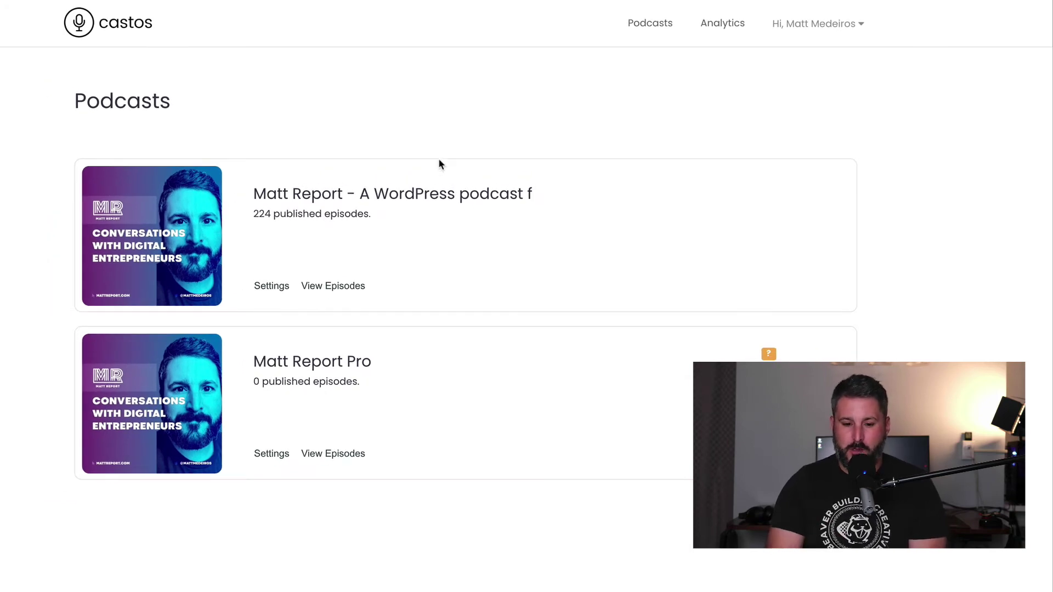
Set the Matt Report Pro podcast to private under Distribution and confirm.
left_click(272, 454)
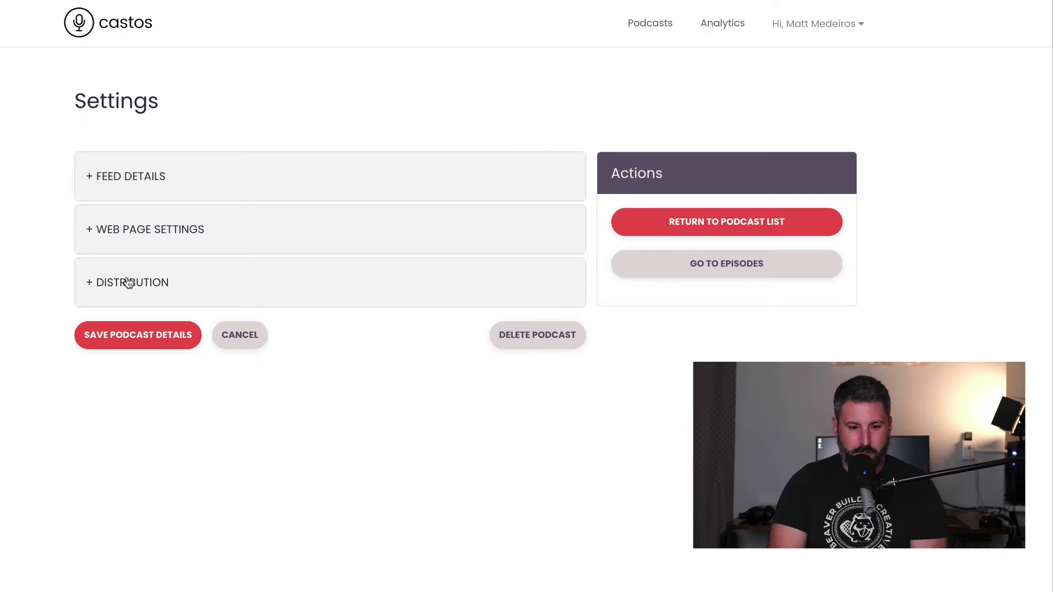
left_click(125, 282)
left_click(403, 441)
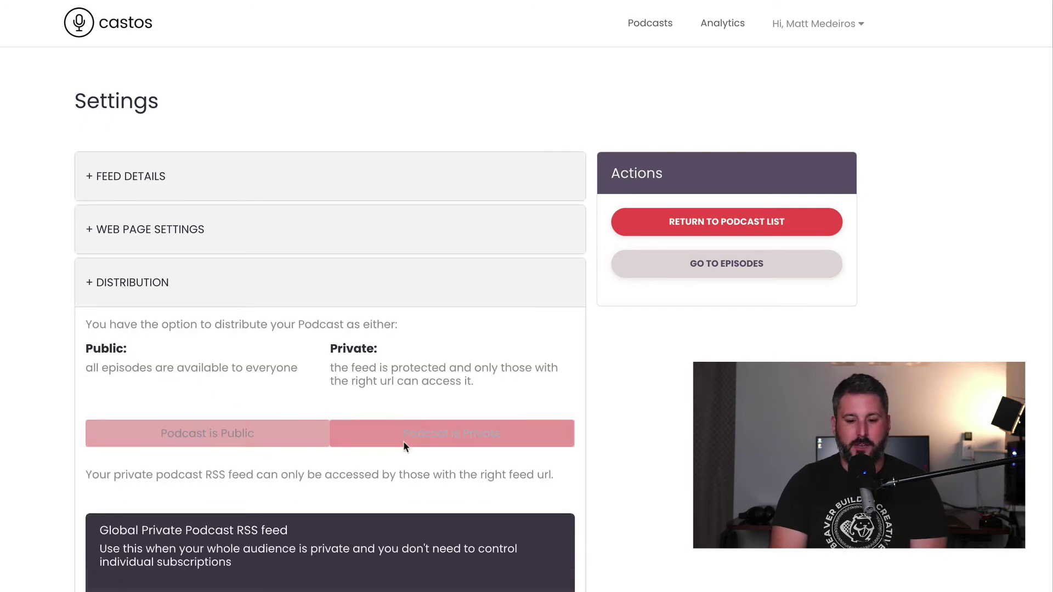
left_click(593, 391)
scroll(491, 446, "down", 7)
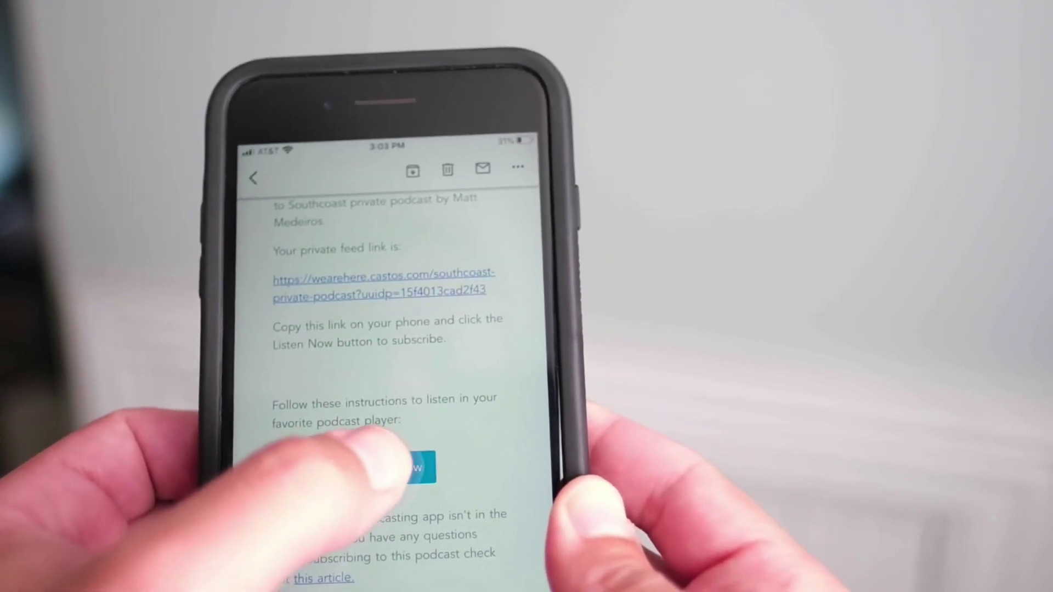
Subscribe to the Southcoast private podcast by its feed URL and open its show page.
left_click(394, 459)
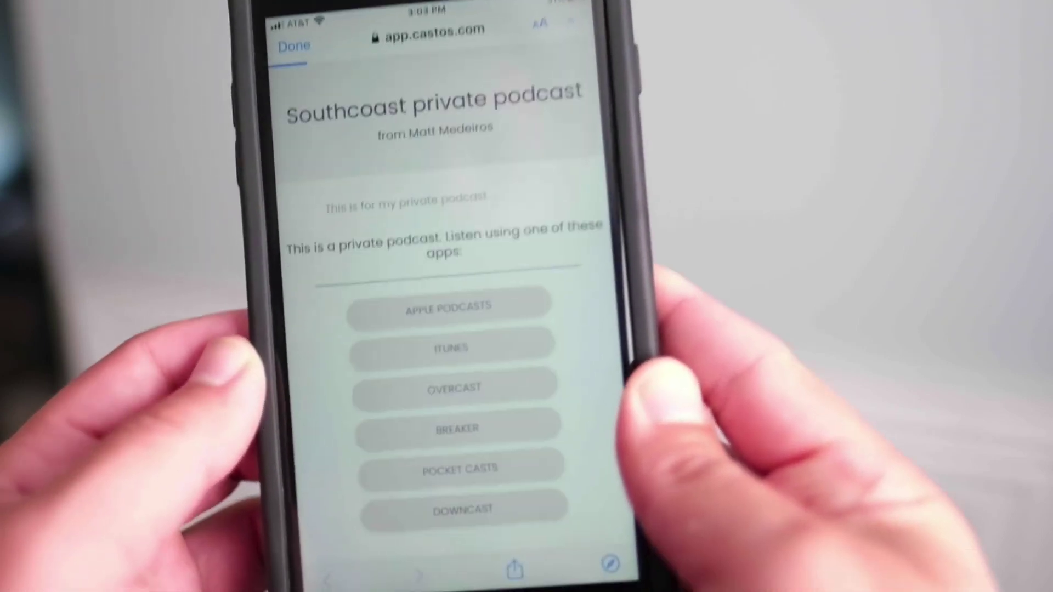
scroll(438, 384, "down", 2)
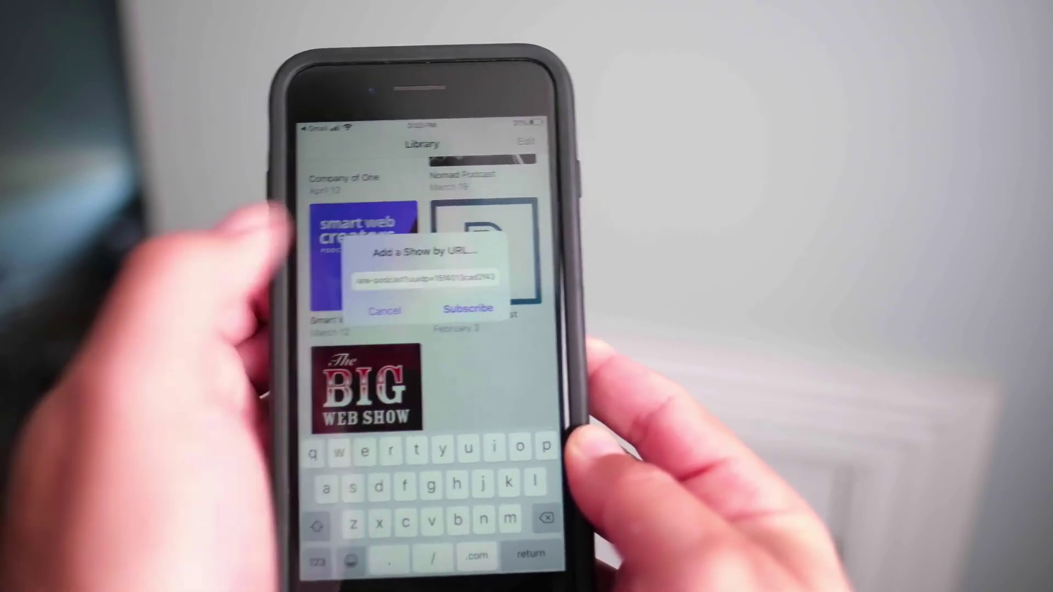
left_click(467, 309)
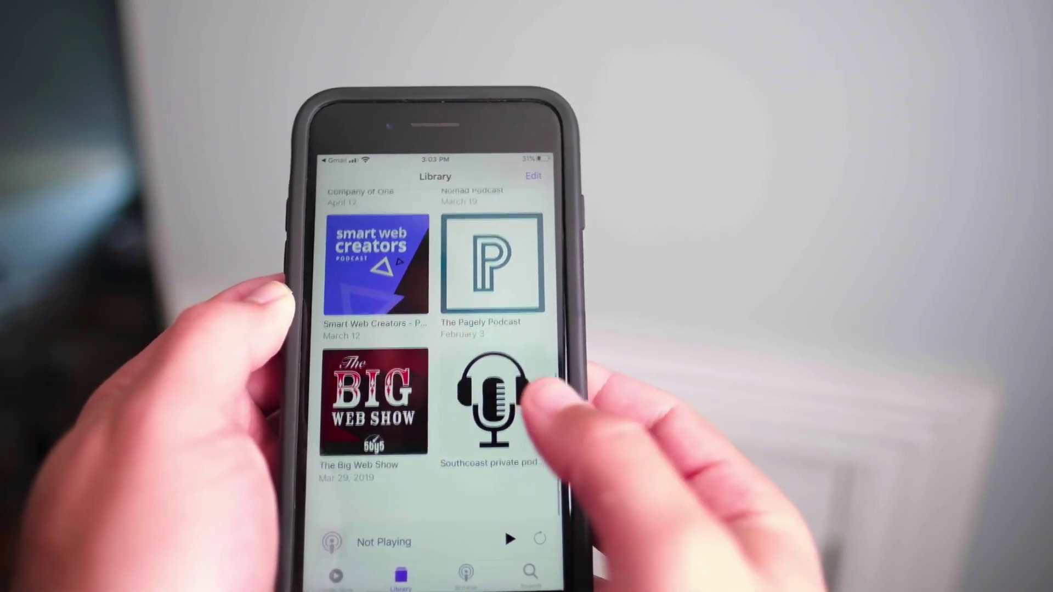
left_click(488, 409)
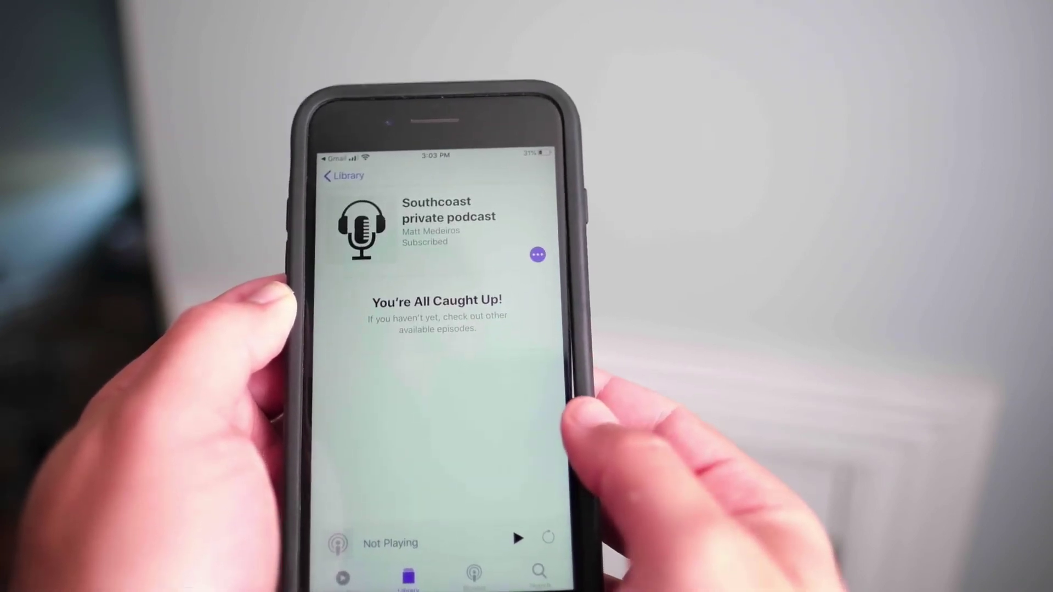